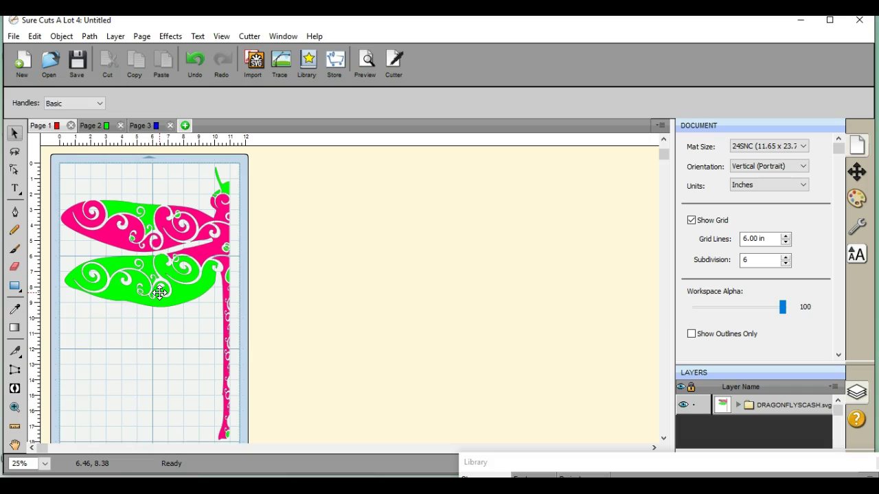
- Add two new pages, Page 4 and Page 5, to the document
left_click_drag(160, 293, 198, 291)
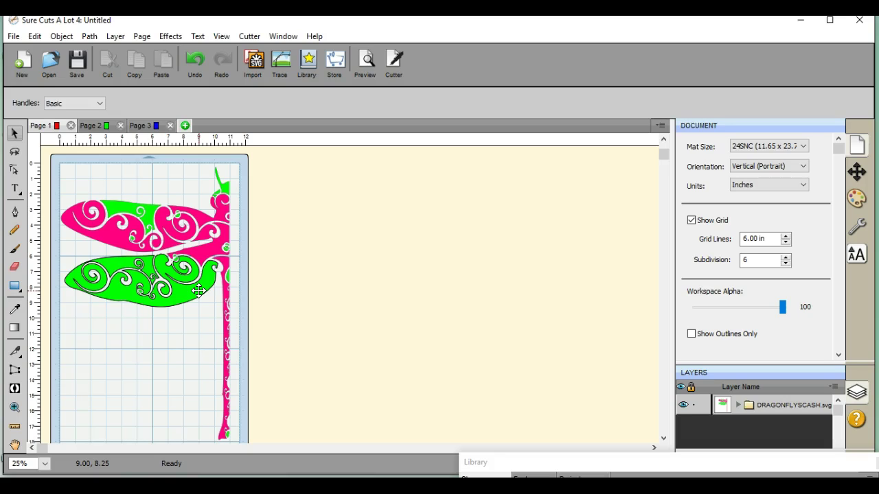
left_click(185, 126)
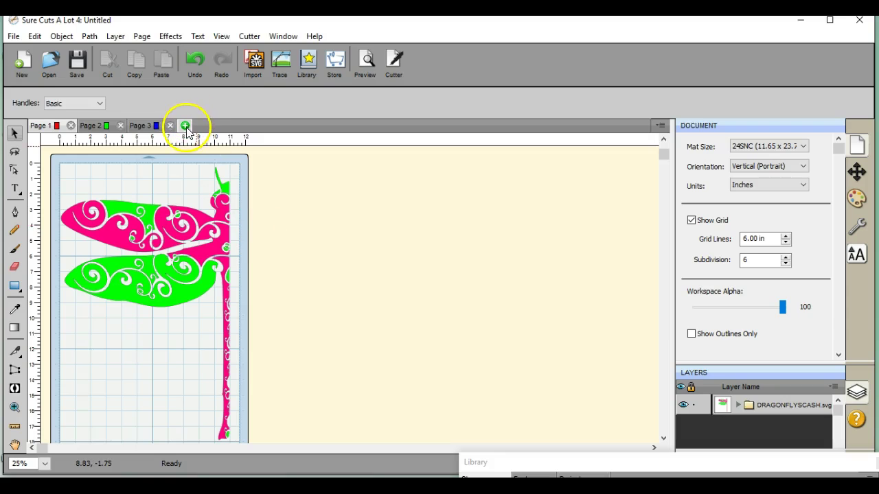
left_click(422, 227)
left_click(504, 278)
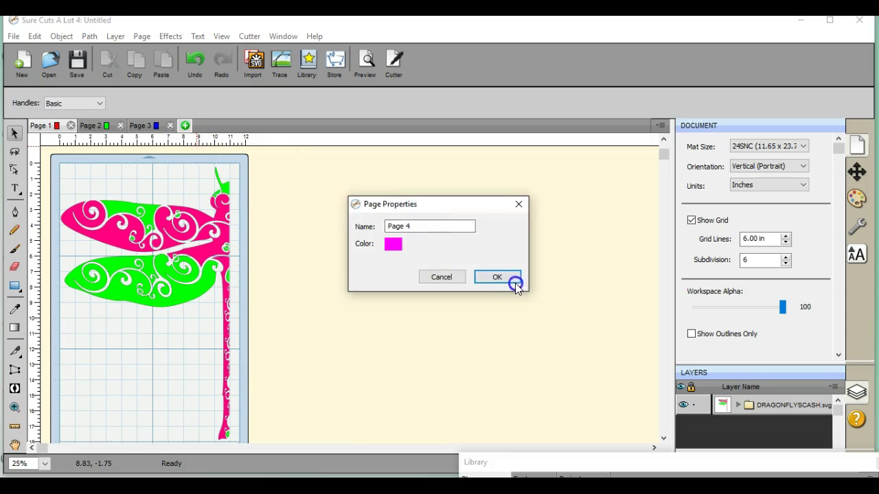
left_click(235, 126)
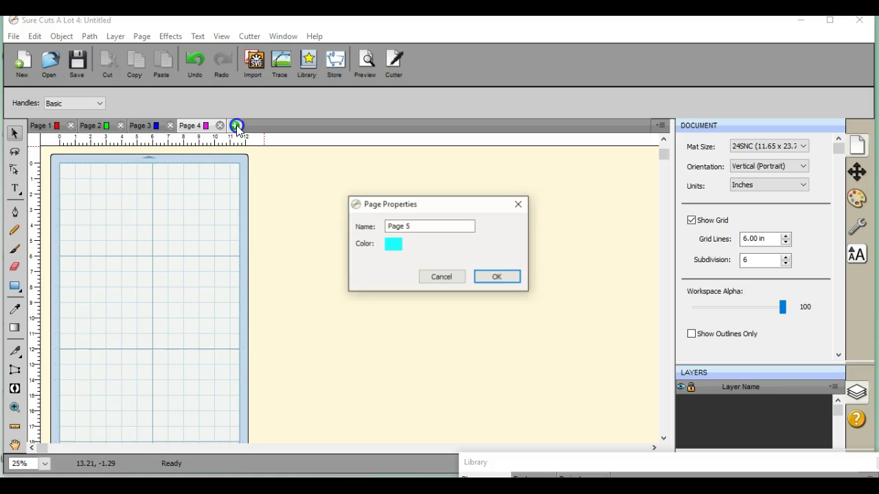
key("Return")
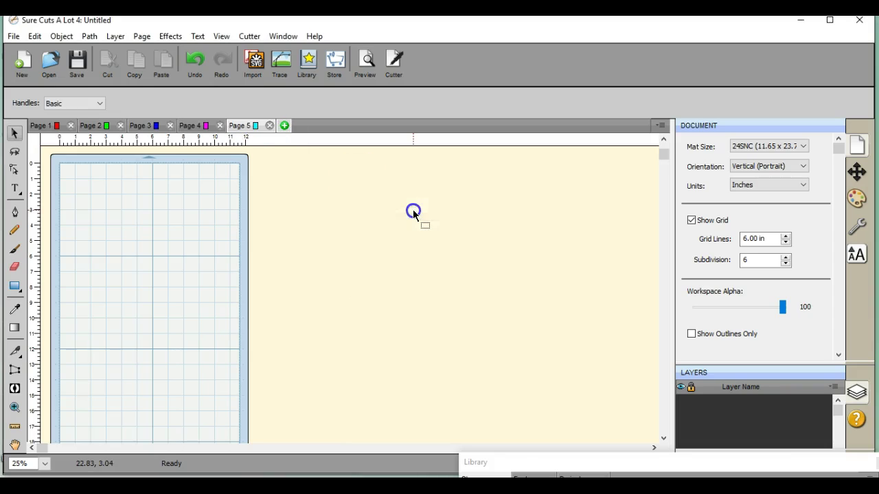
- Import DRAGONFLYSCASH.svg onto Page 5
left_click(255, 60)
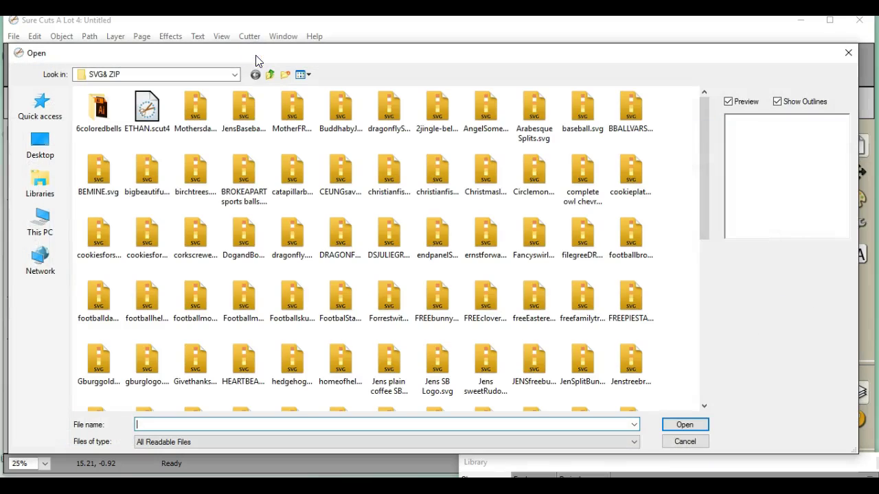
left_click(331, 240)
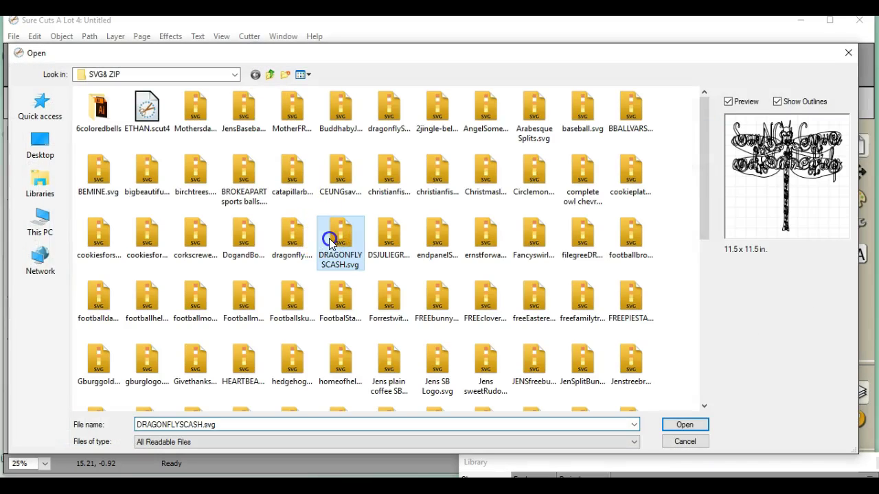
double_click(329, 242)
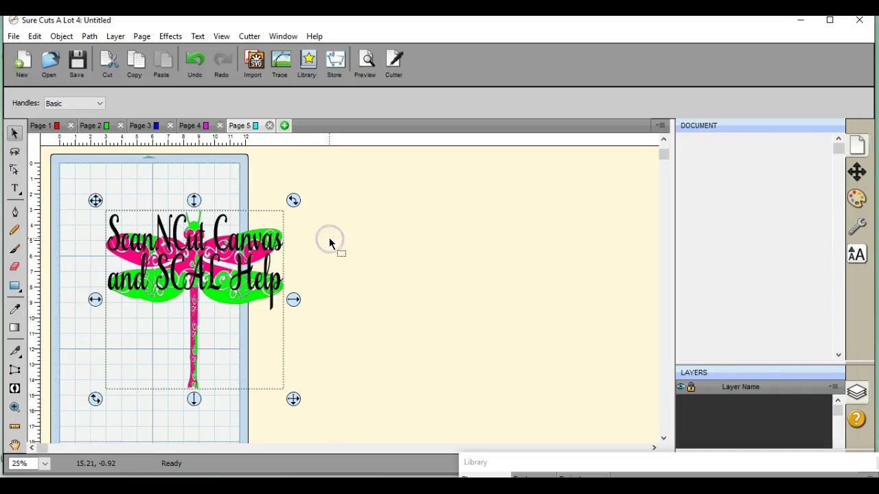
- Move the watermark text off the dragonfly and bring up its actions menu
left_click(305, 254)
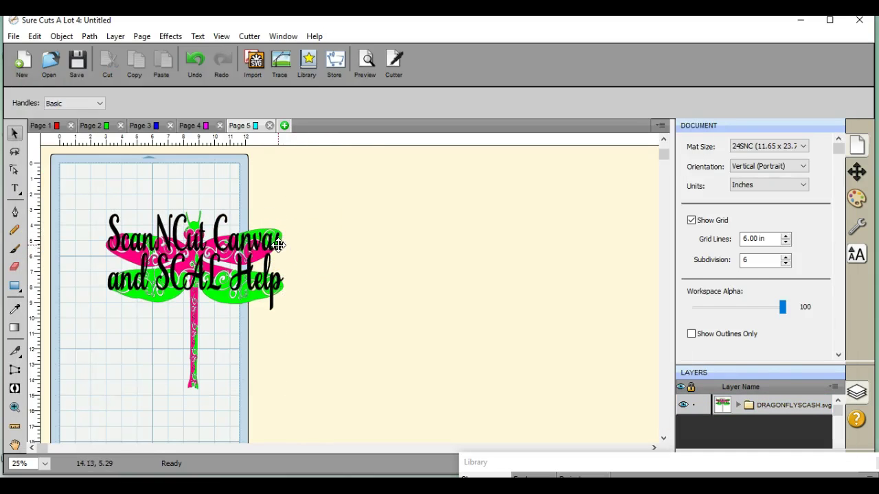
left_click_drag(278, 244, 388, 253)
right_click(388, 253)
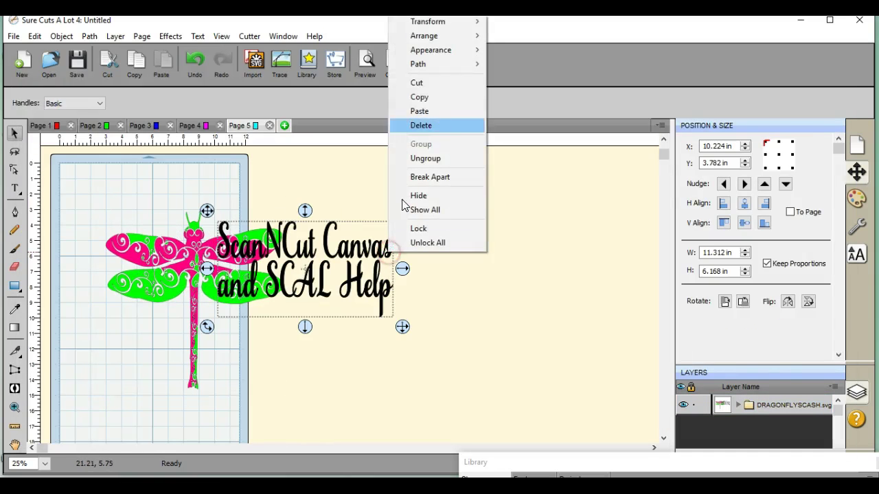
- Delete the watermark text and move the dragonfly to the mat's top-left corner
left_click(444, 125)
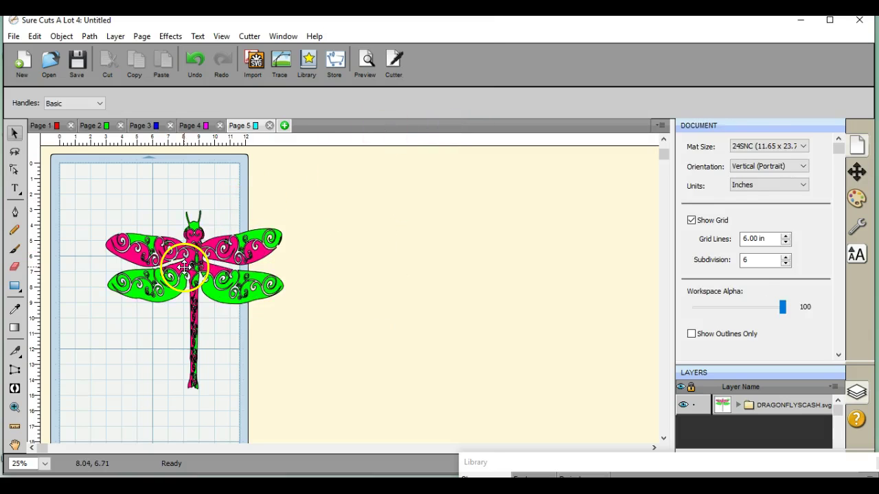
left_click_drag(176, 273, 140, 217)
left_click(251, 256)
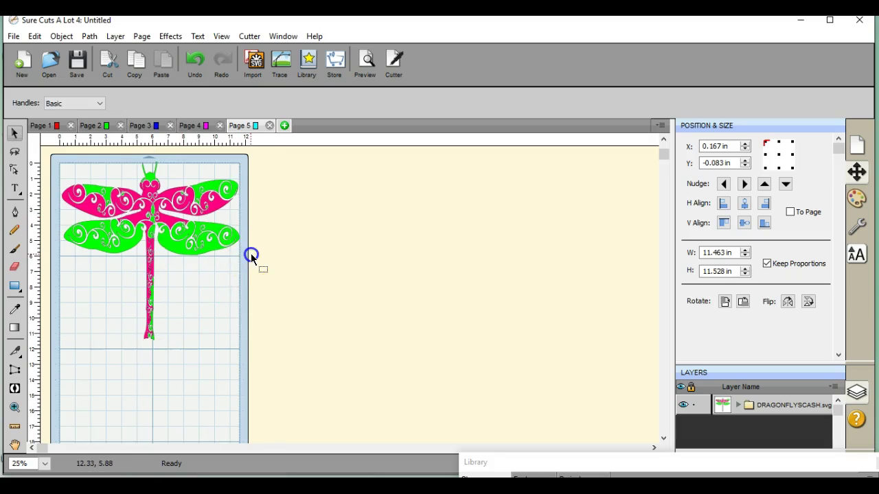
- Resize the dragonfly to 21.963 in wide by 17.944 in tall
left_click_drag(338, 271, 425, 290)
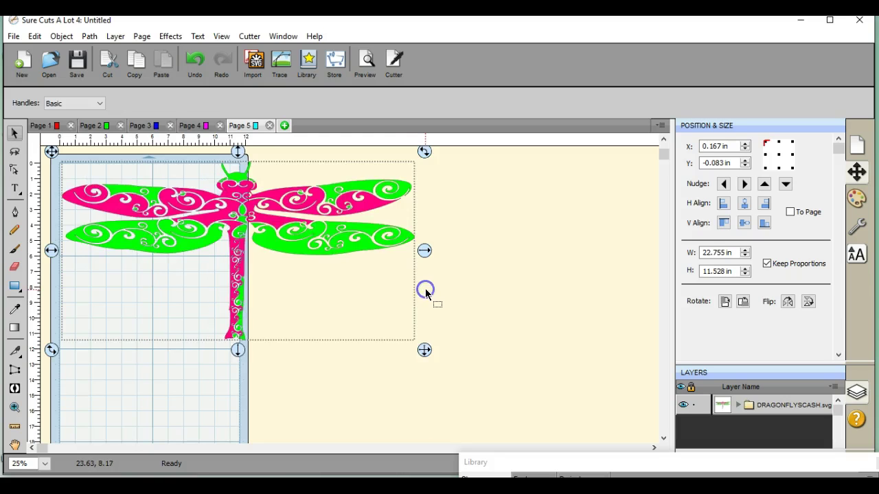
left_click(241, 352)
left_click_drag(241, 351, 244, 449)
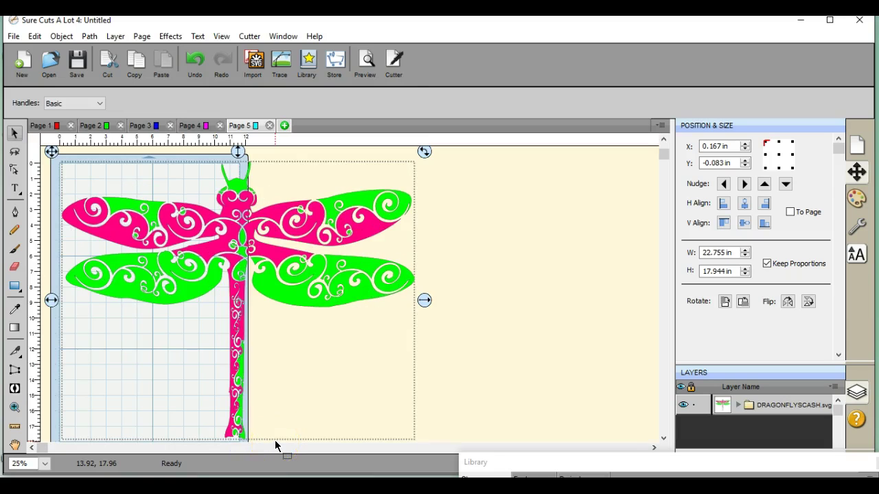
left_click(368, 384)
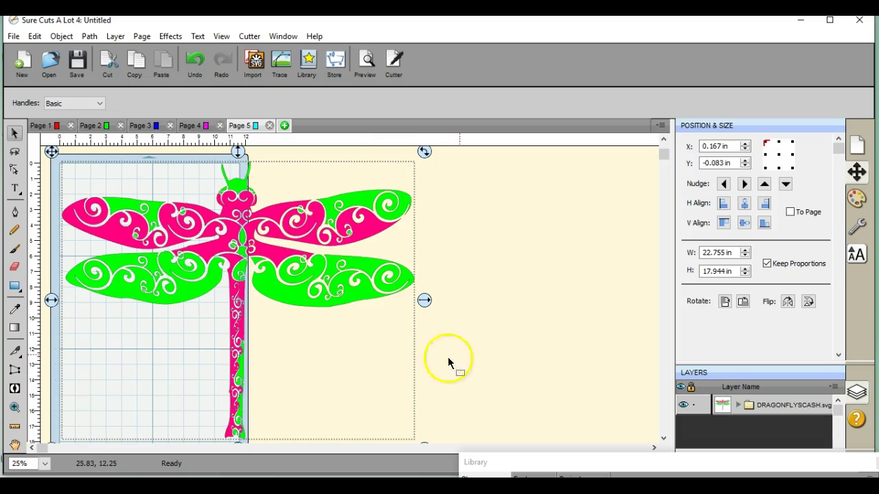
left_click(468, 347)
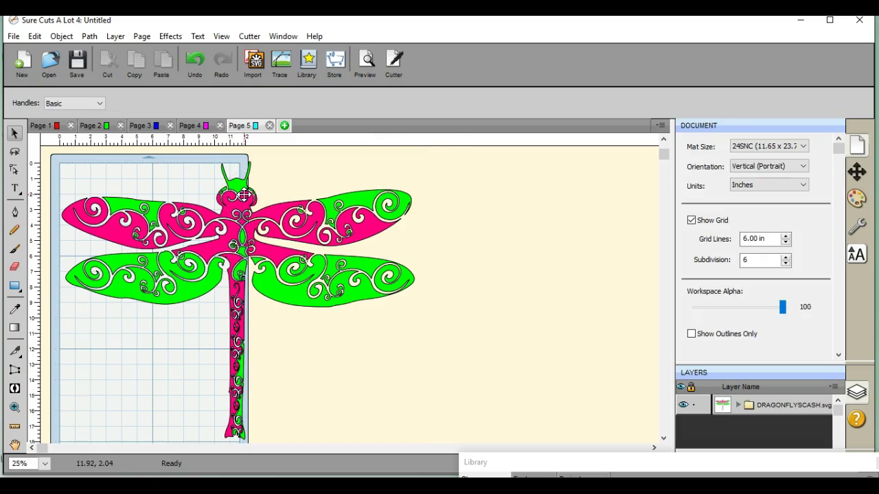
left_click(362, 258)
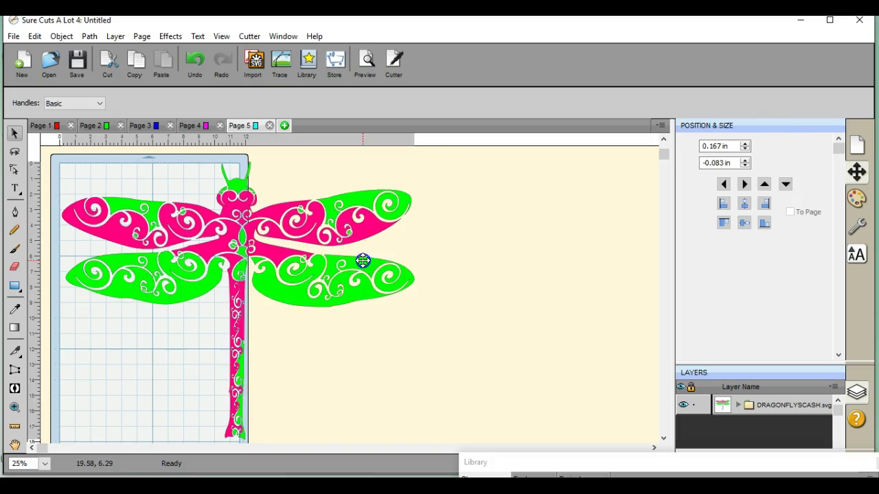
left_click(418, 291)
left_click_drag(426, 302, 417, 301)
- Cut the dragonfly straight down its body at x = 11.00 in with the Knife tool
left_click(429, 309)
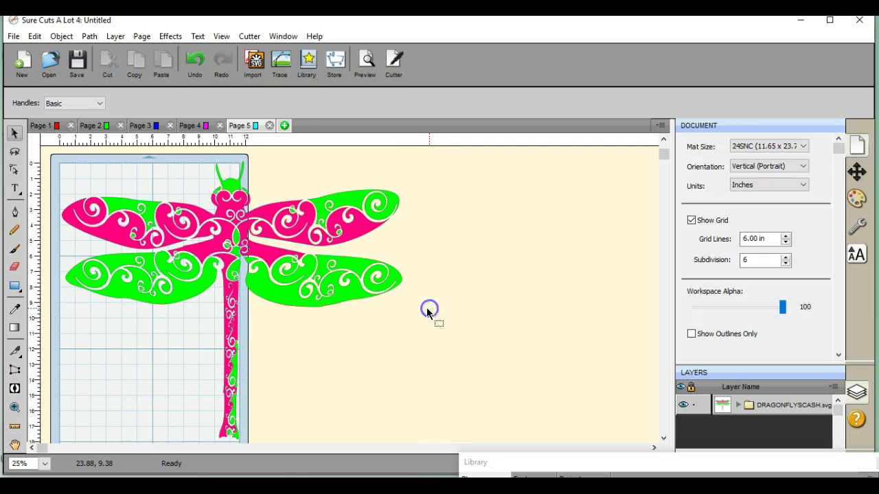
left_click(15, 353)
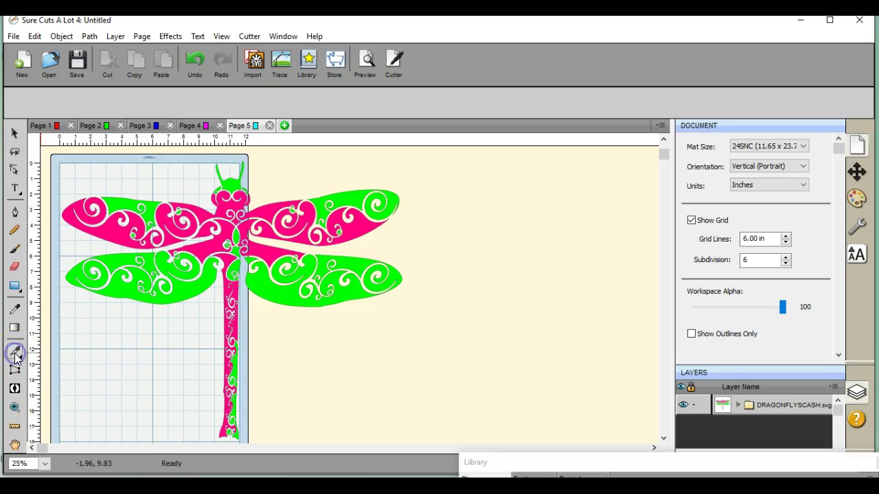
left_click(15, 354)
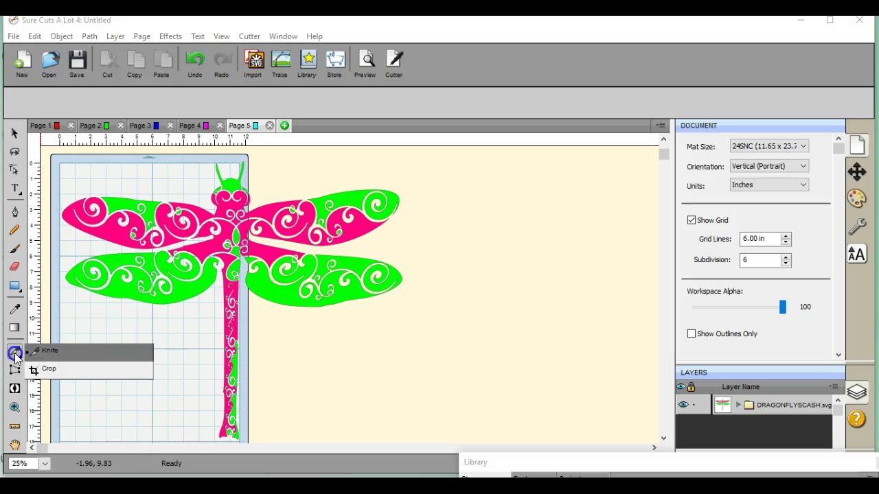
left_click(15, 354)
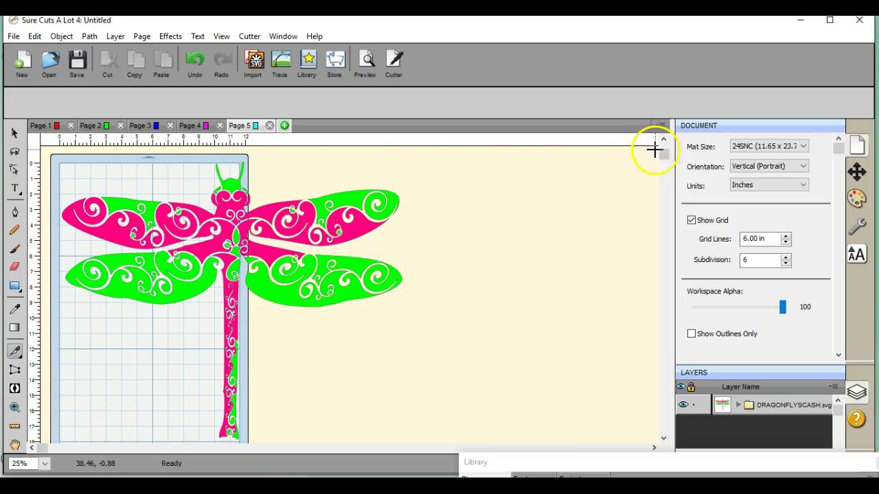
left_click_drag(663, 154, 665, 194)
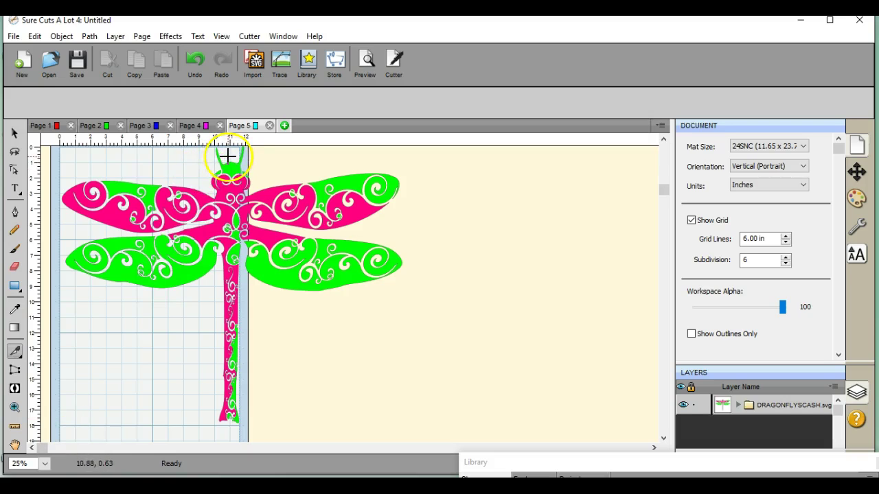
left_click_drag(230, 157, 230, 432)
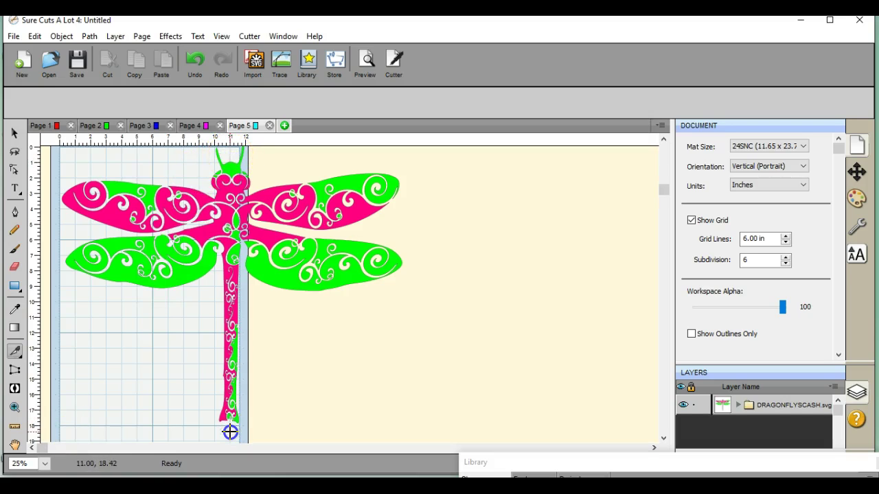
- With the Select tool, marquee-select the dragonfly's right half beyond the 11-inch cut
left_click(15, 131)
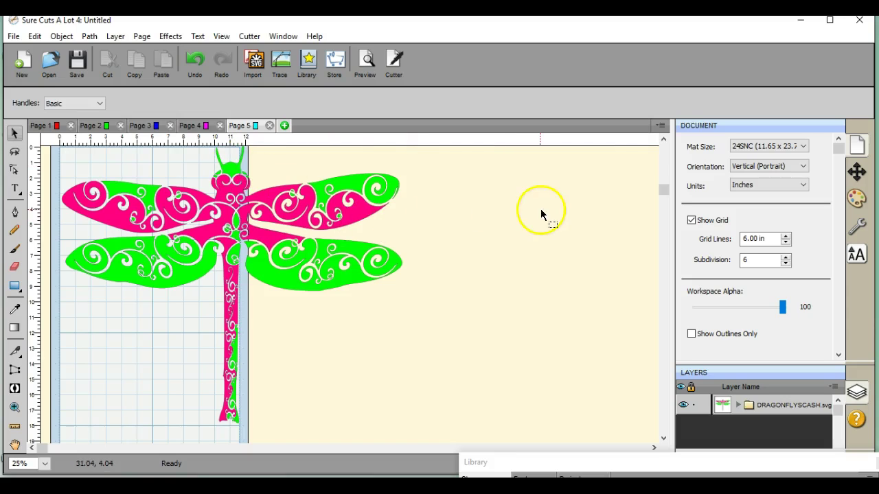
left_click_drag(662, 195, 660, 181)
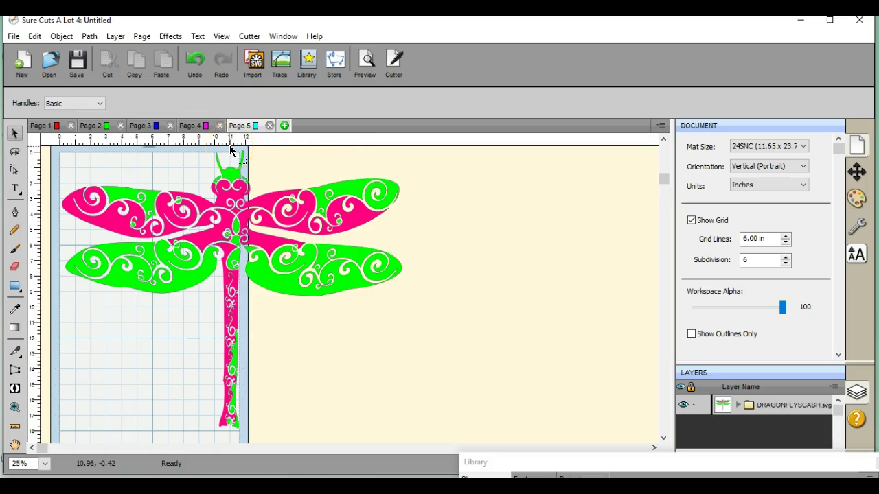
left_click_drag(231, 149, 447, 455)
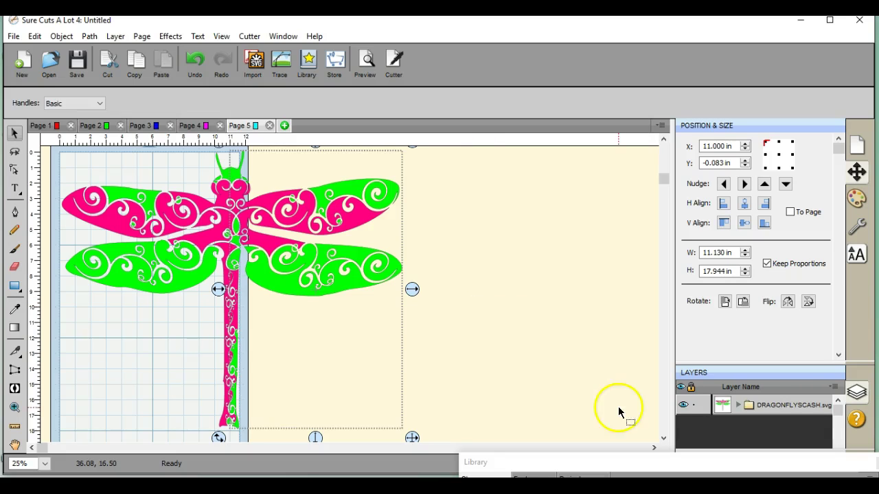
- Send the right-half layer to Page 4, then select the left half remaining on Page 5
right_click(832, 394)
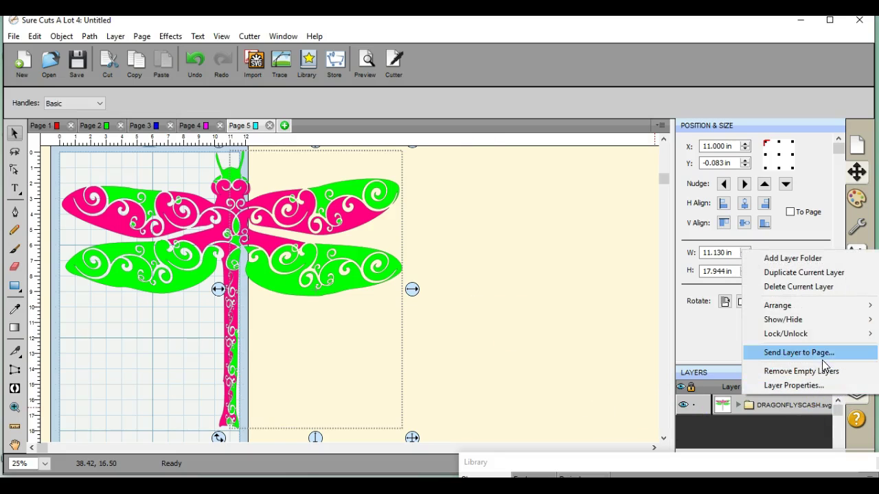
left_click(821, 355)
left_click(514, 237)
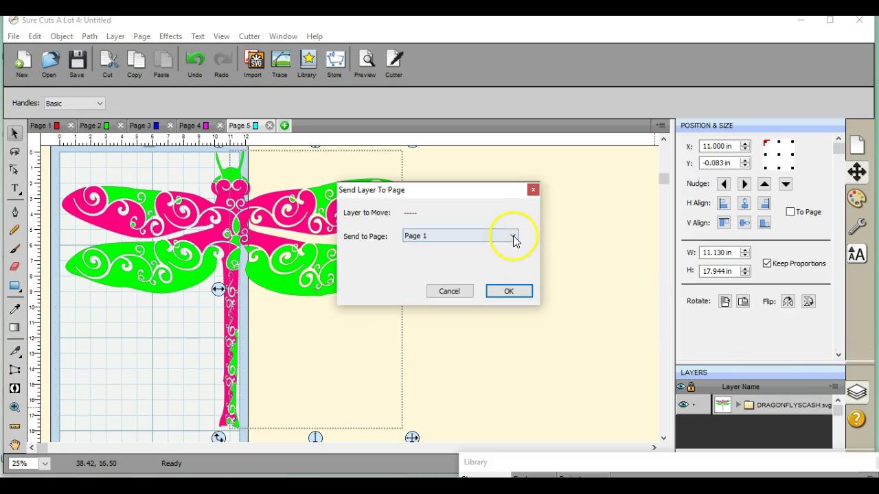
left_click(502, 273)
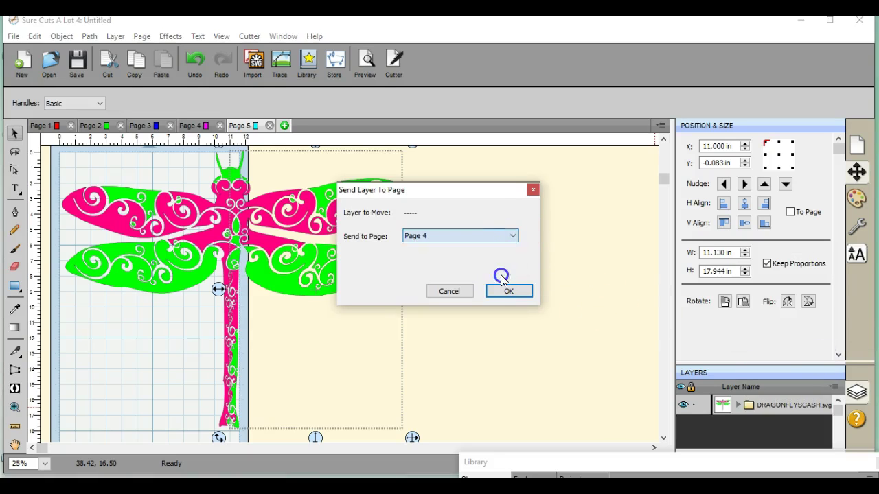
left_click(506, 292)
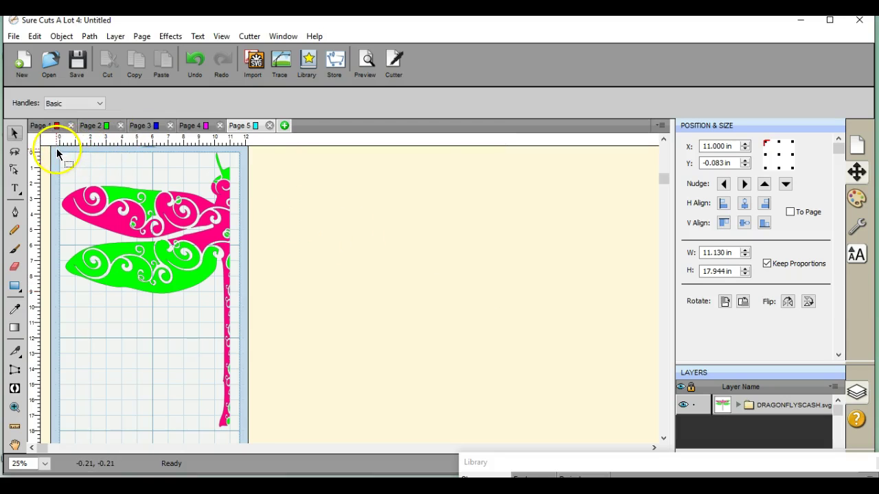
left_click_drag(58, 150, 249, 436)
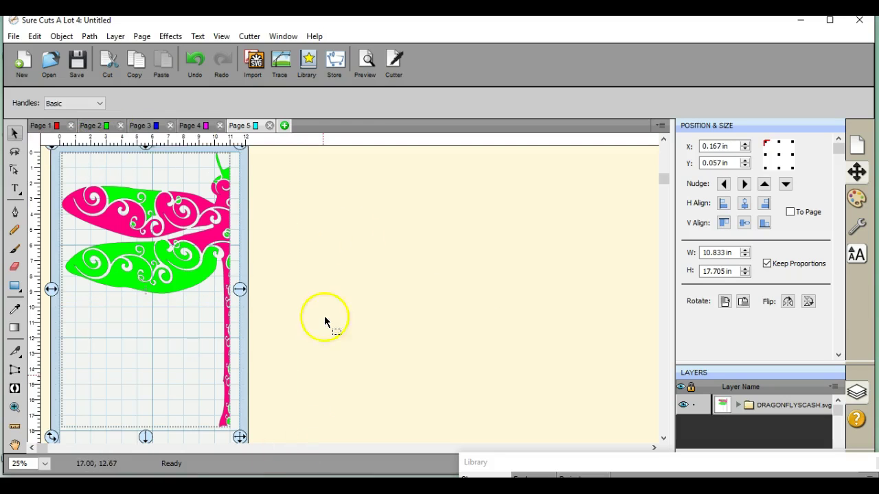
- Group the dragonfly pieces, keep the 24SNC mat size, and nudge the dragonfly down
left_click(61, 36)
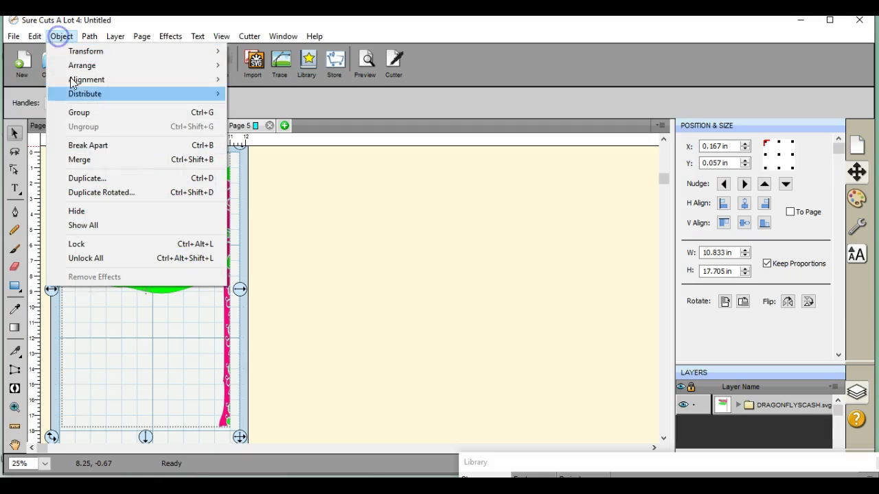
left_click(79, 113)
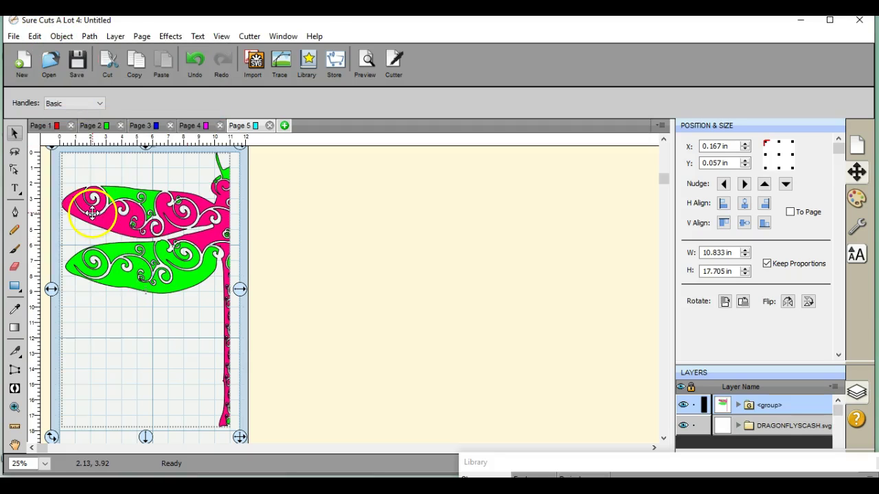
left_click(856, 147)
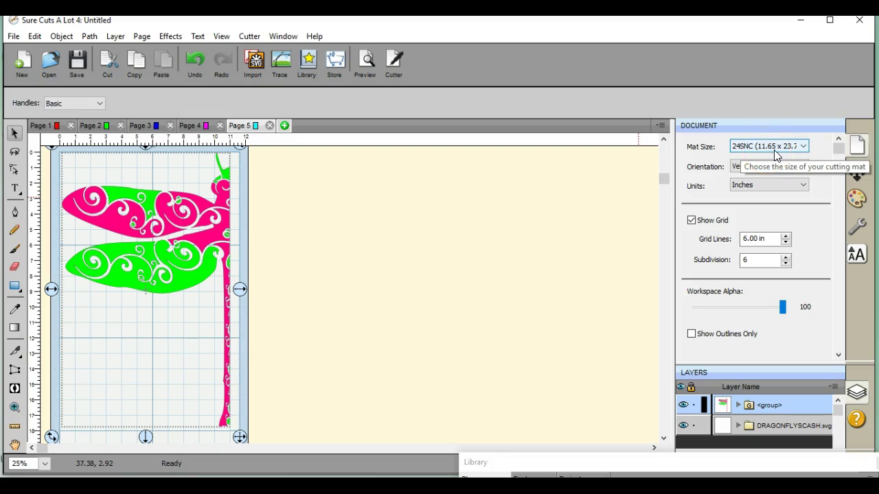
left_click(798, 146)
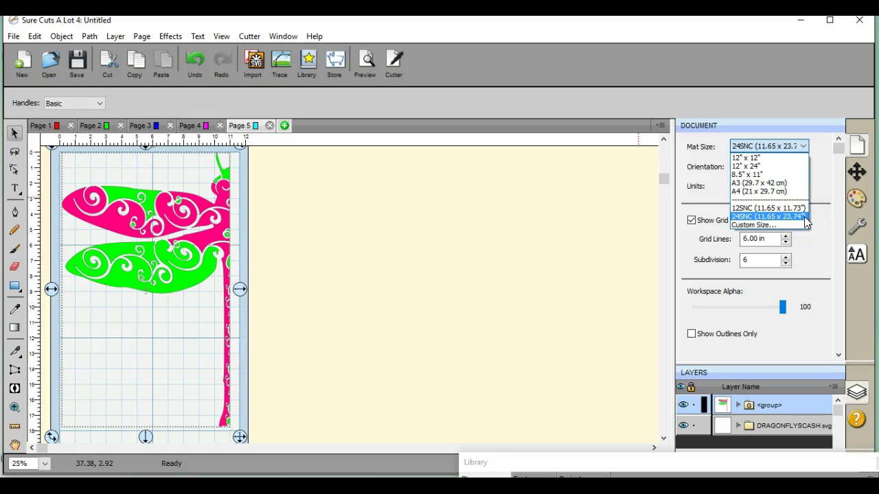
left_click(803, 217)
left_click(221, 295)
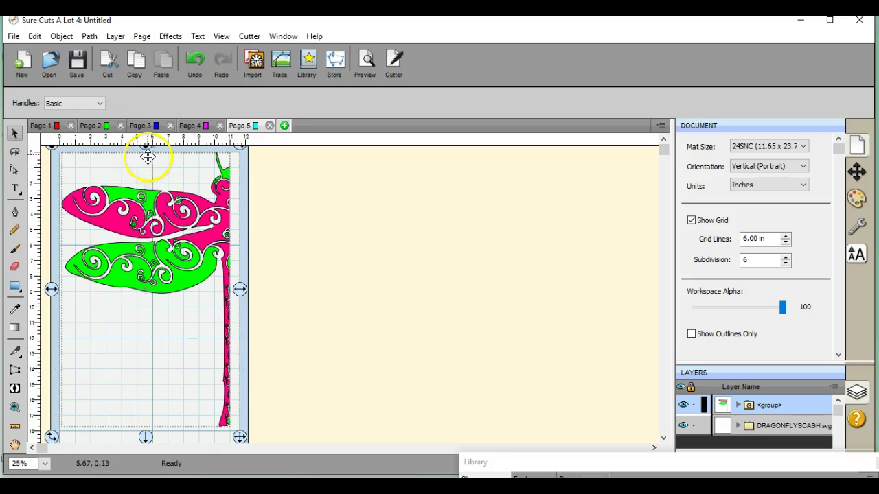
left_click_drag(146, 147, 146, 152)
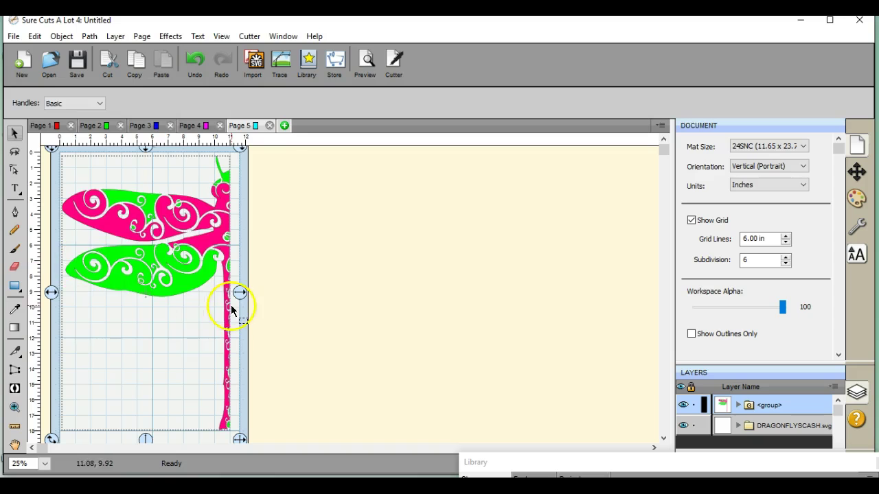
- On Page 4, slide the dragonfly's wing half left and down into the mat's top-left corner
left_click(204, 127)
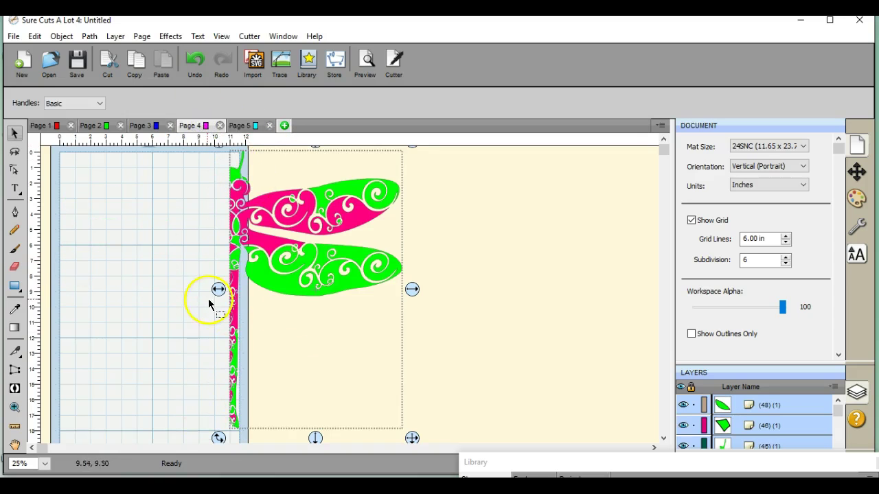
left_click_drag(218, 290, 58, 279)
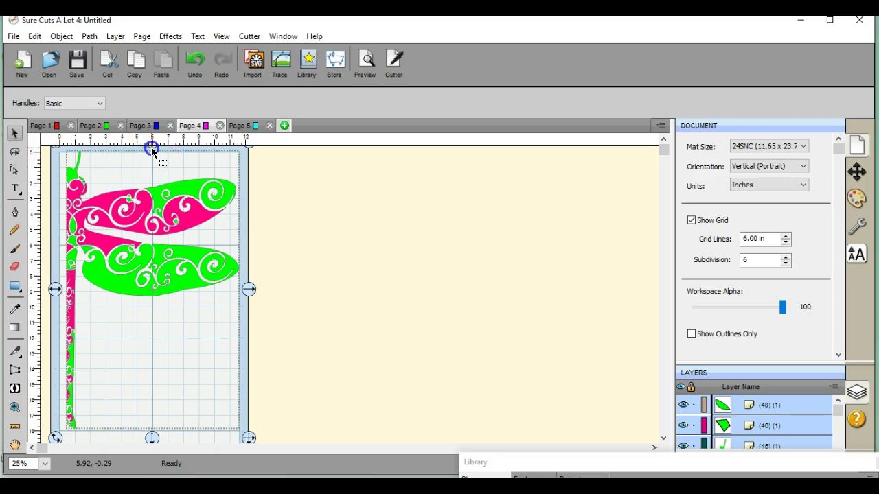
left_click_drag(151, 147, 154, 161)
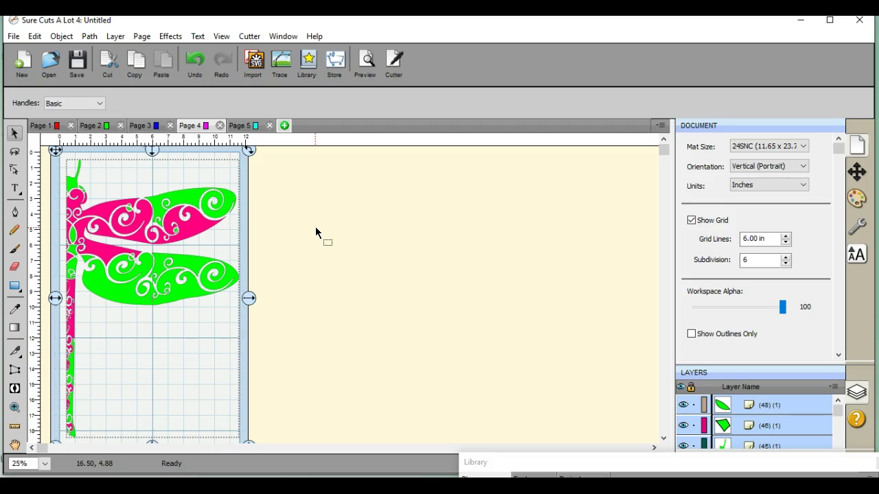
left_click(51, 300)
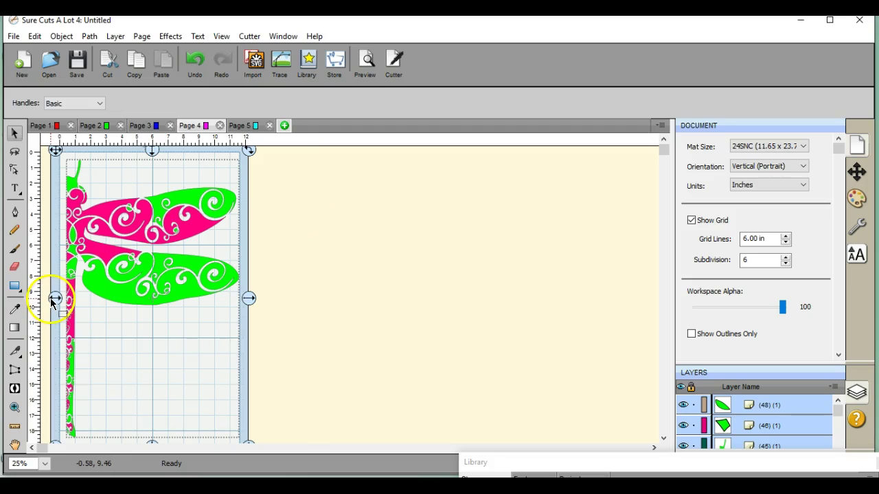
left_click_drag(52, 300, 49, 300)
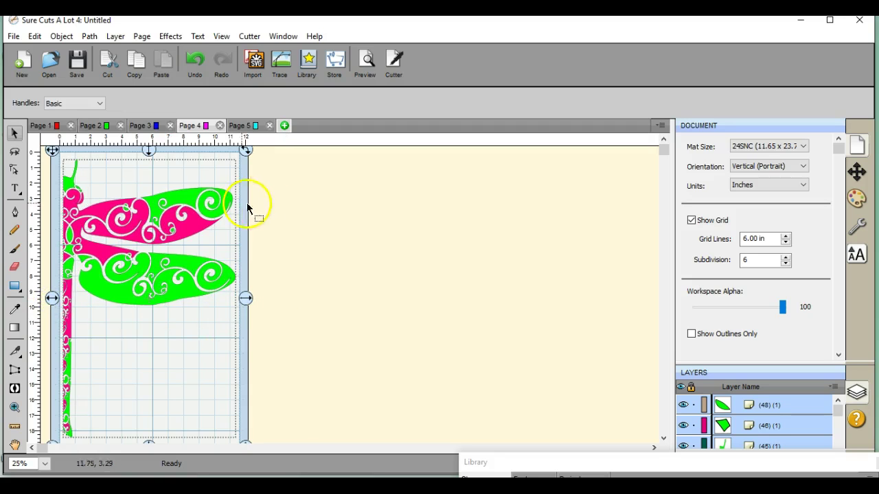
left_click_drag(182, 205, 73, 206)
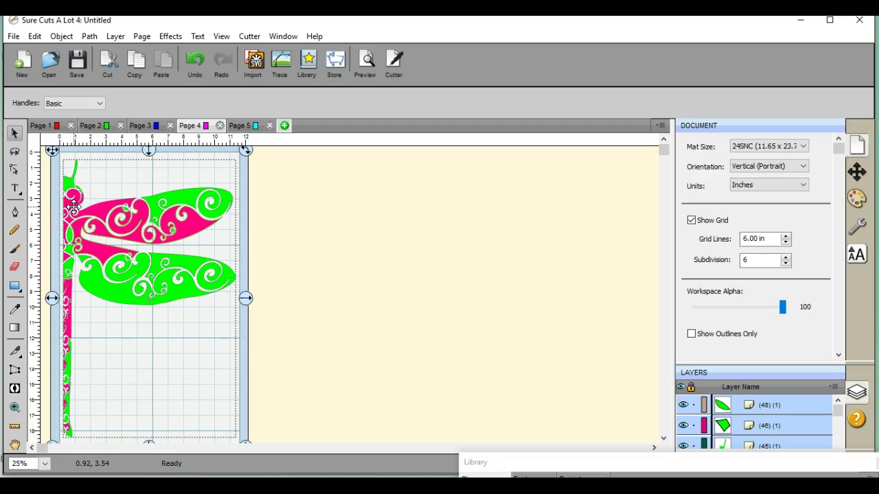
left_click(54, 150)
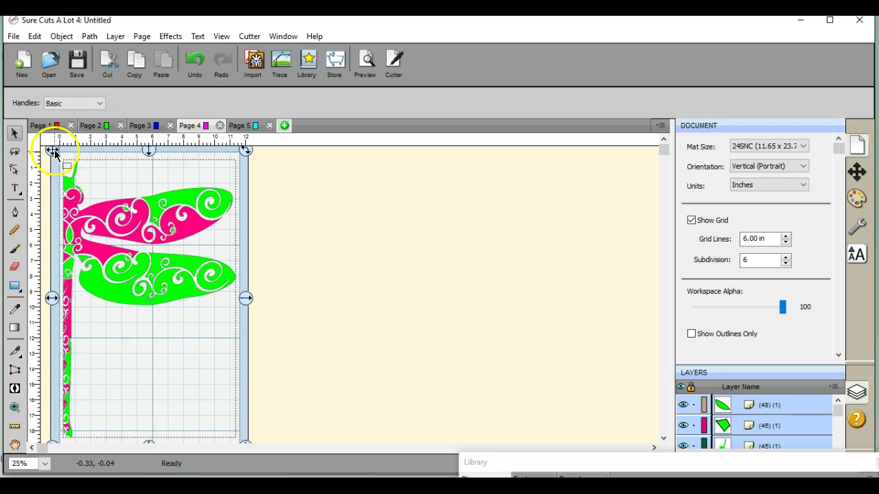
left_click_drag(54, 151, 61, 443)
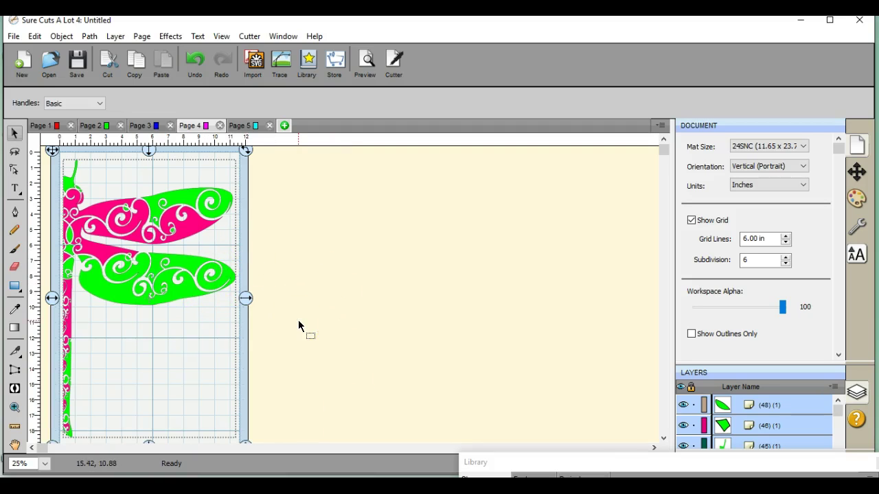
- Export Page 4 as the FCM file Dragonfly1 to the G: USB drive
left_click(293, 283)
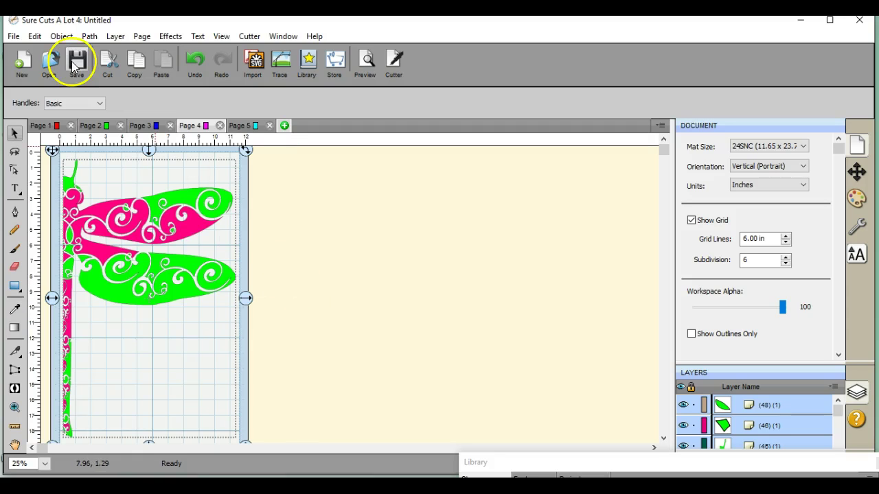
left_click(14, 37)
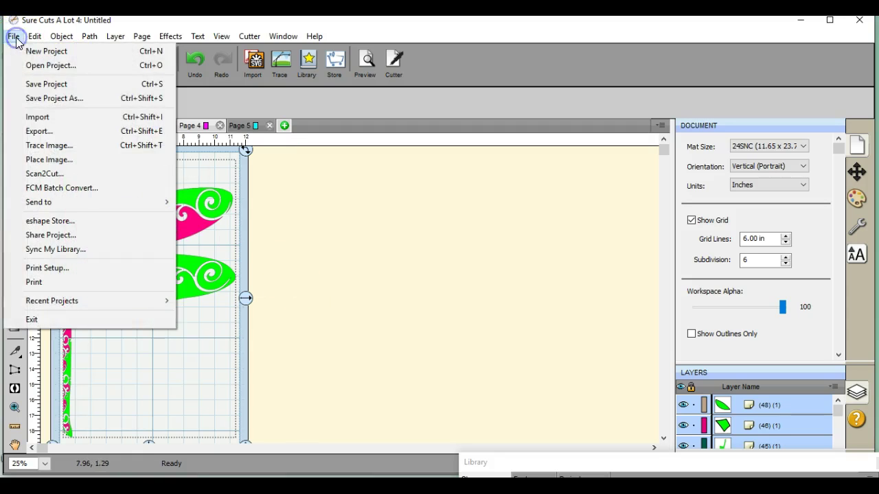
left_click(46, 136)
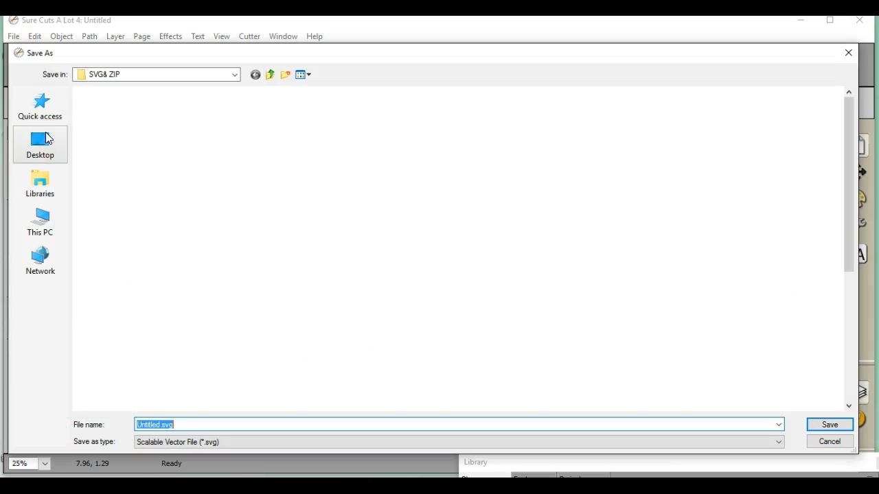
left_click(235, 74)
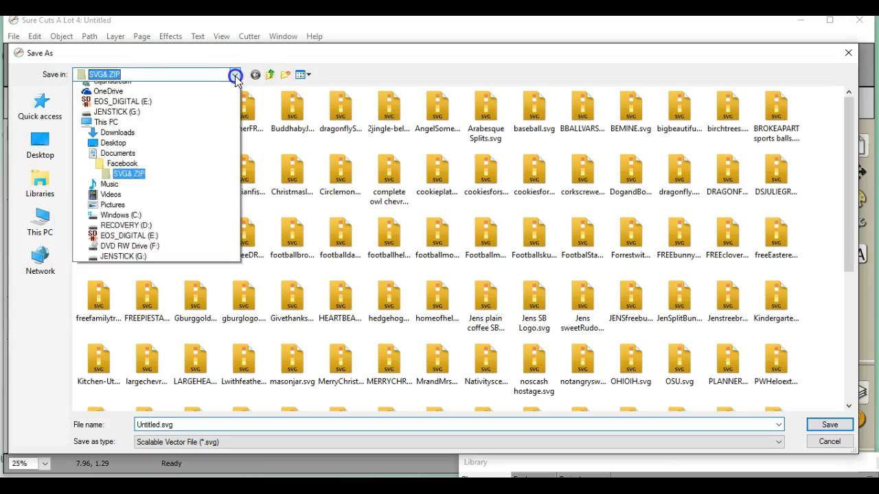
left_click(214, 171)
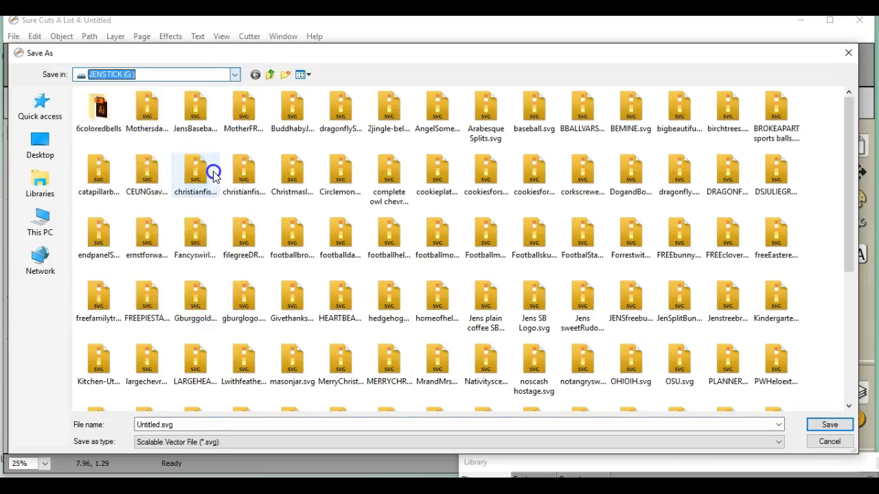
left_click(240, 443)
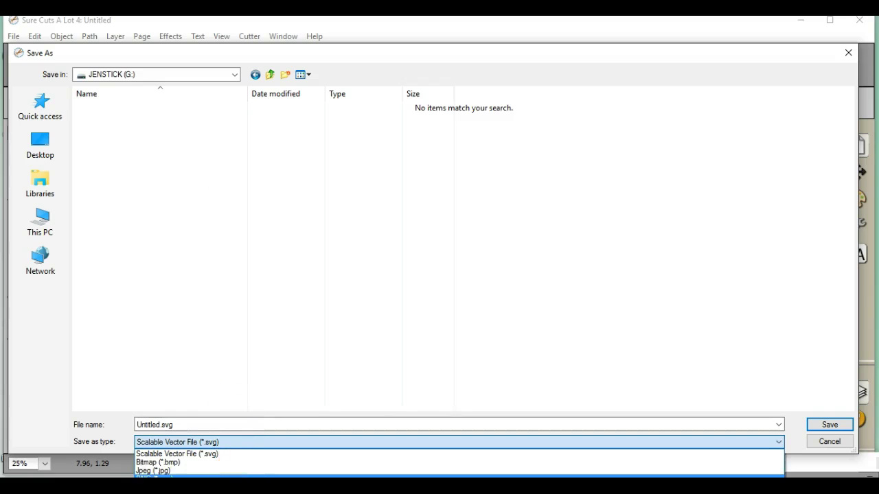
left_click(235, 475)
left_click(237, 444)
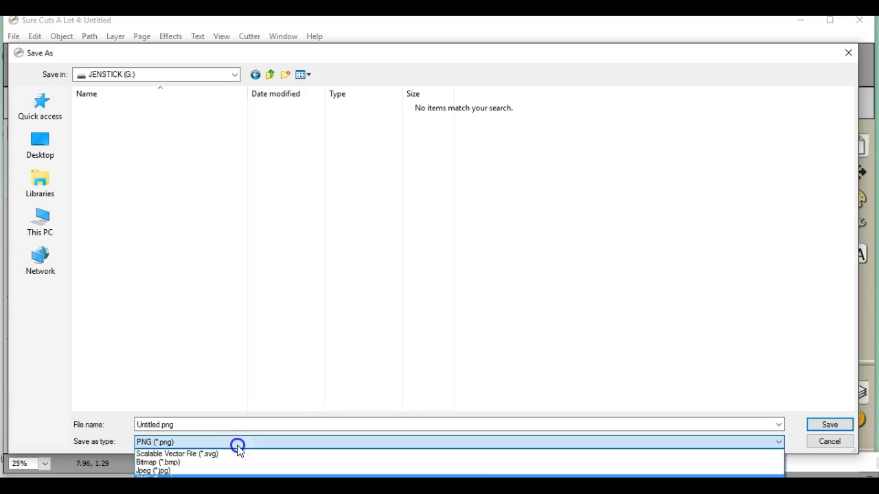
left_click(237, 488)
double_click(208, 424)
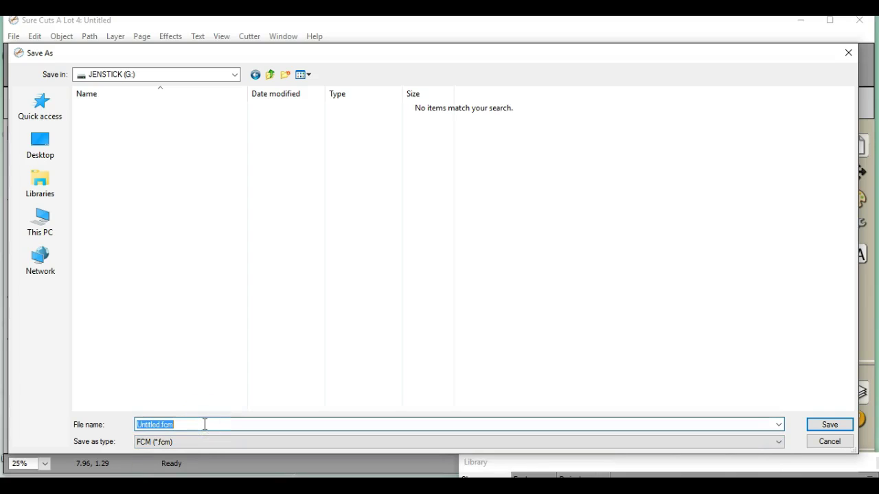
type("Dragonfly1")
key("Return")
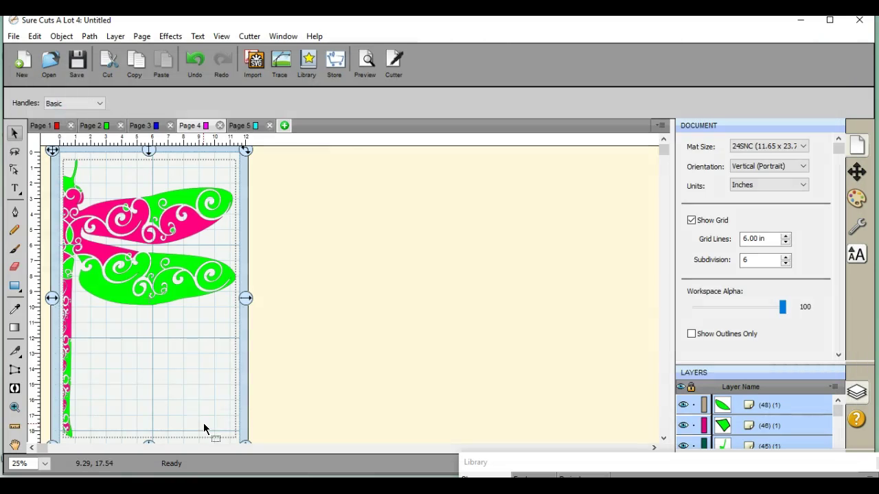
- Export Page 5 as the FCM file dragnfly2 to the USB stick
left_click(248, 126)
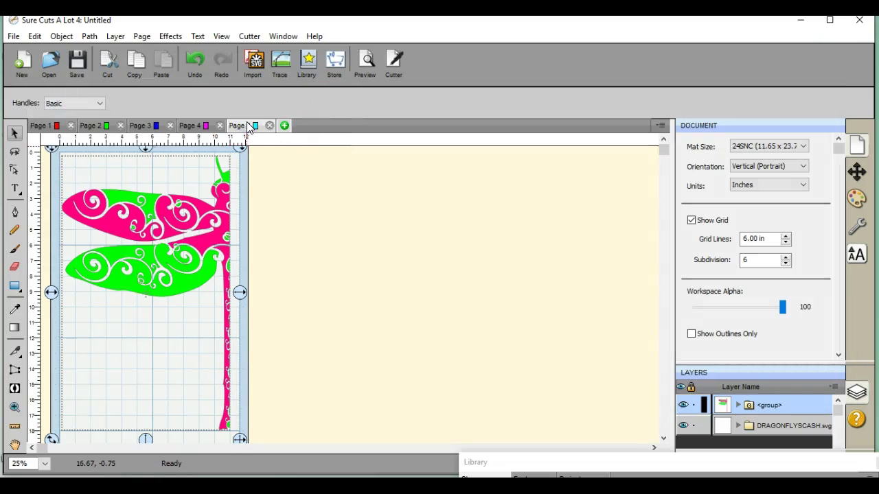
left_click(13, 36)
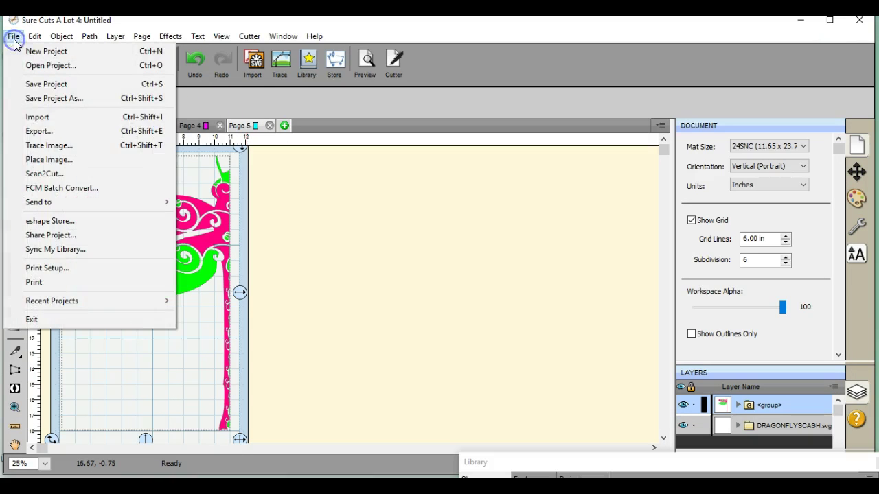
left_click(16, 130)
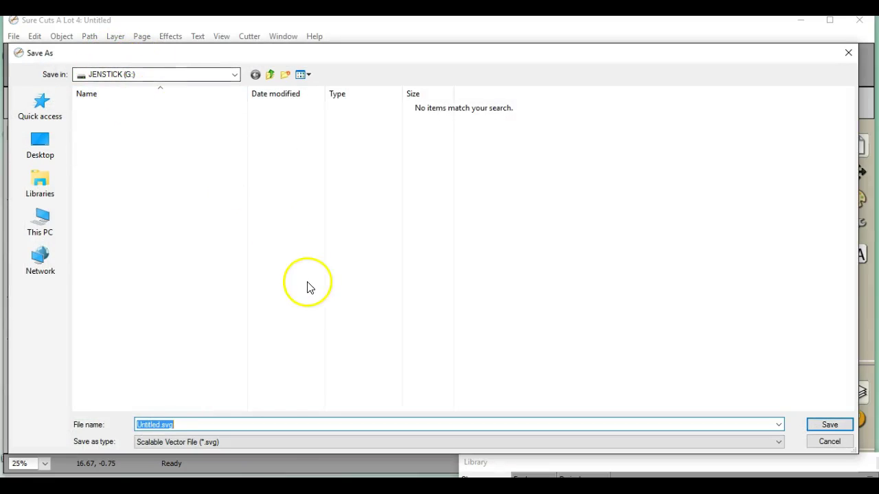
left_click(281, 443)
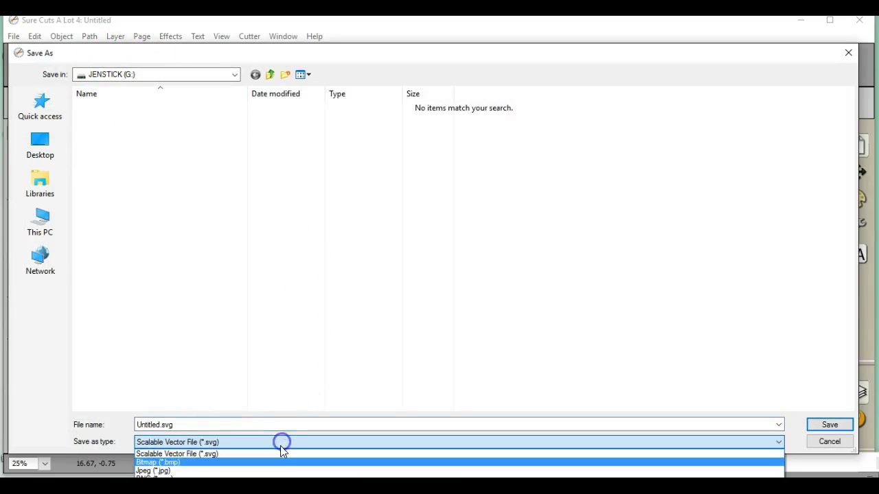
left_click(158, 488)
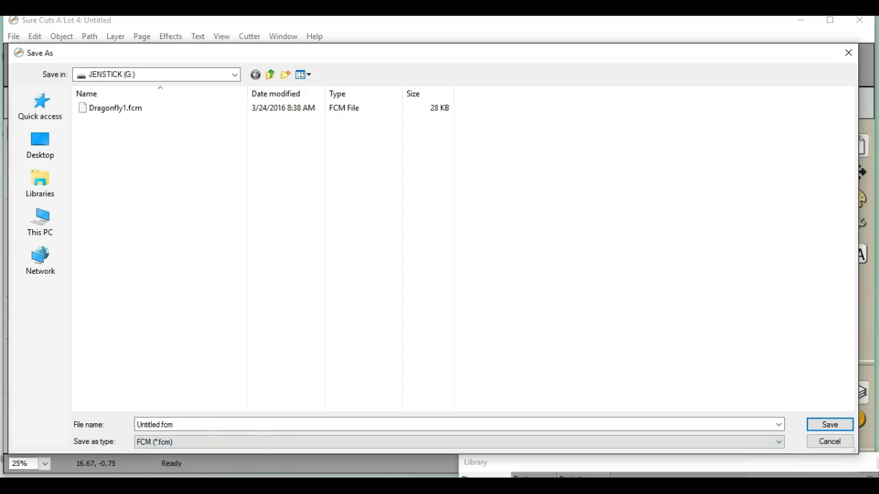
left_click(194, 421)
double_click(194, 422)
type("d")
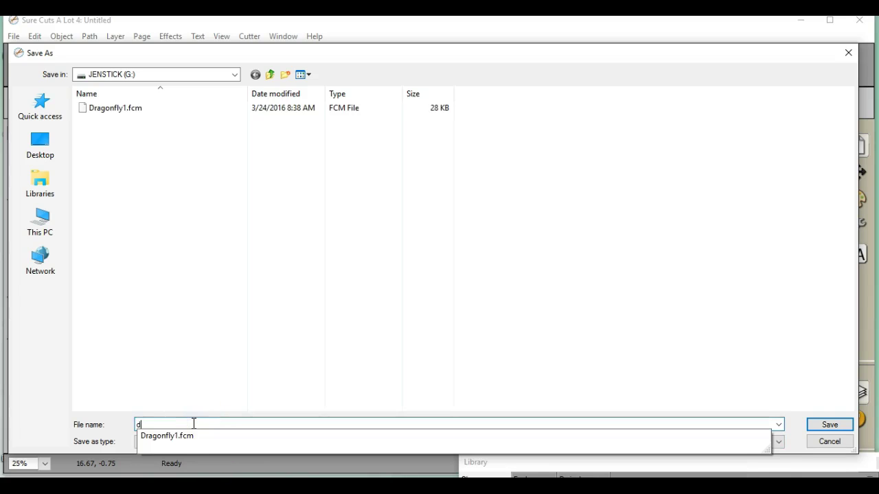
type("ragn")
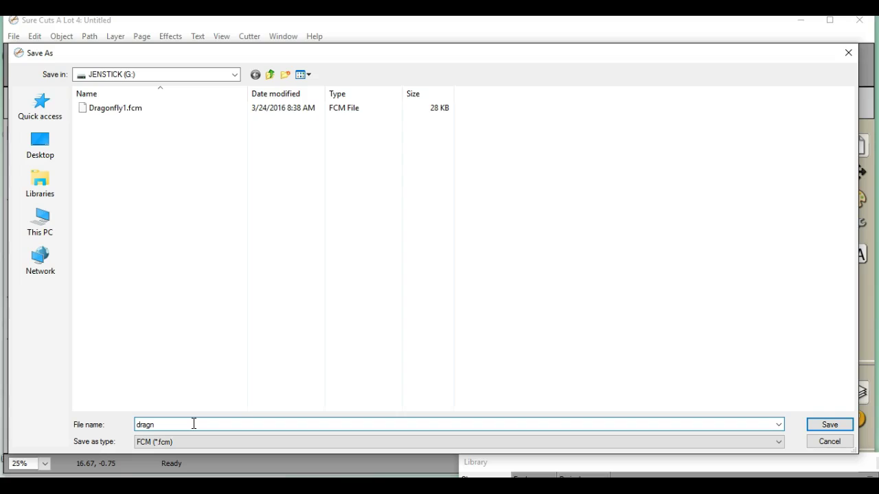
type("fly2")
key("Return")
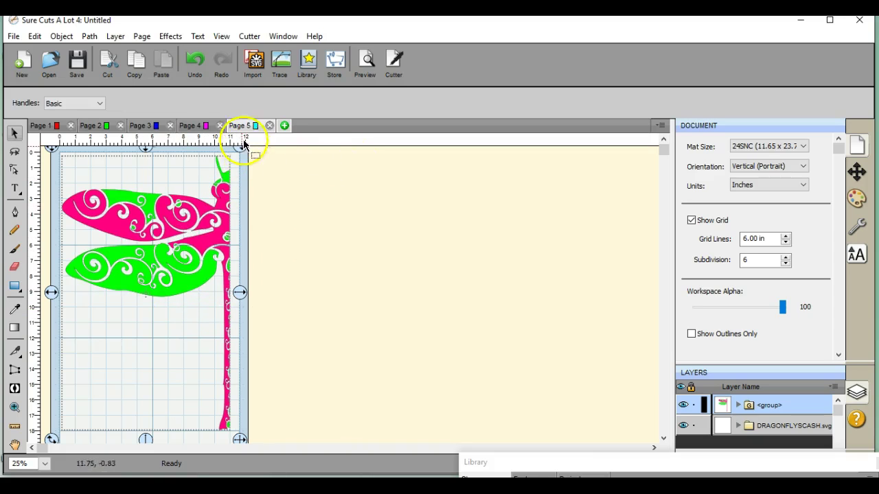
- Return to Page 4, which holds the dragonfly's right half with both wings
left_click(199, 127)
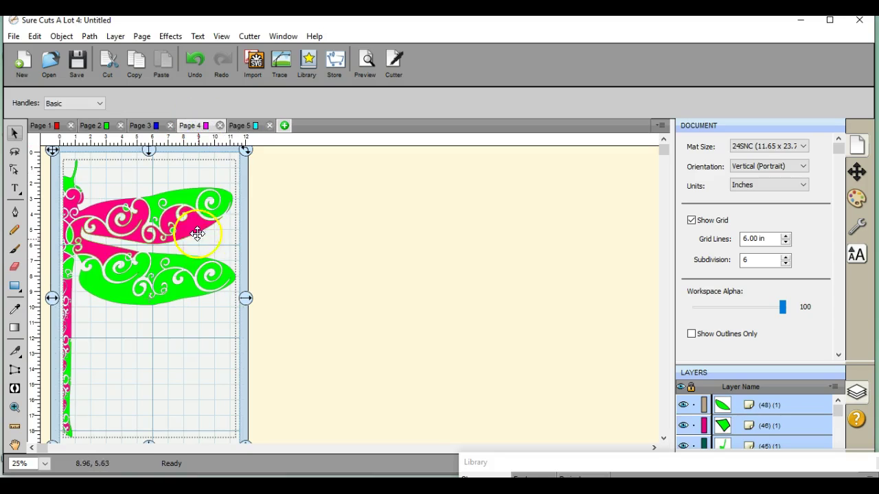